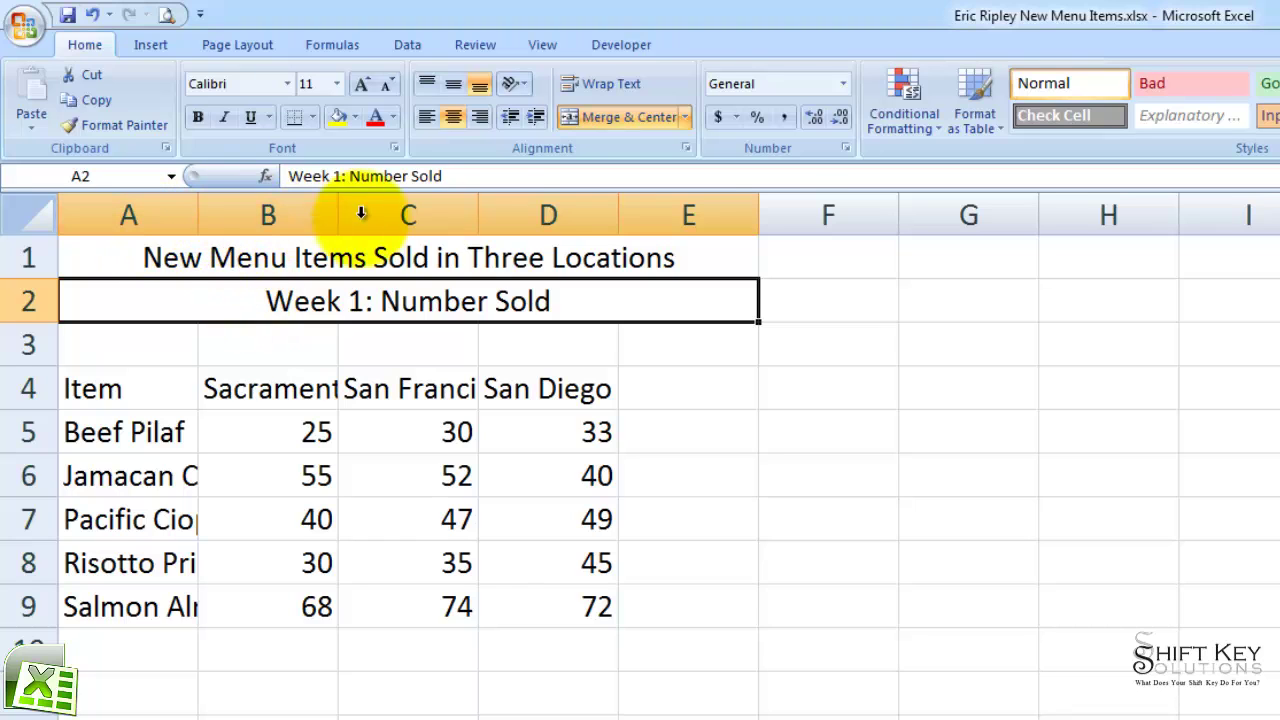
Step: Inspect the item names in A5–A9 and the B5 figure to see which are truncated
click(251, 429)
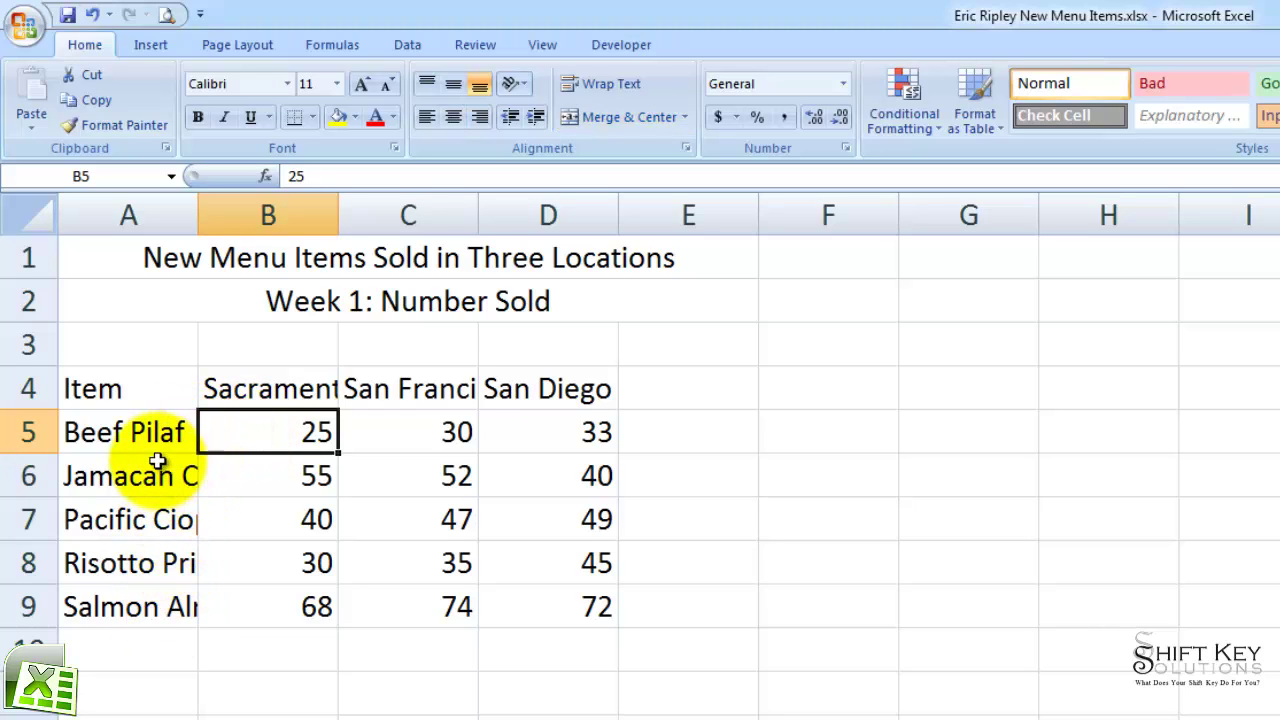
click(177, 478)
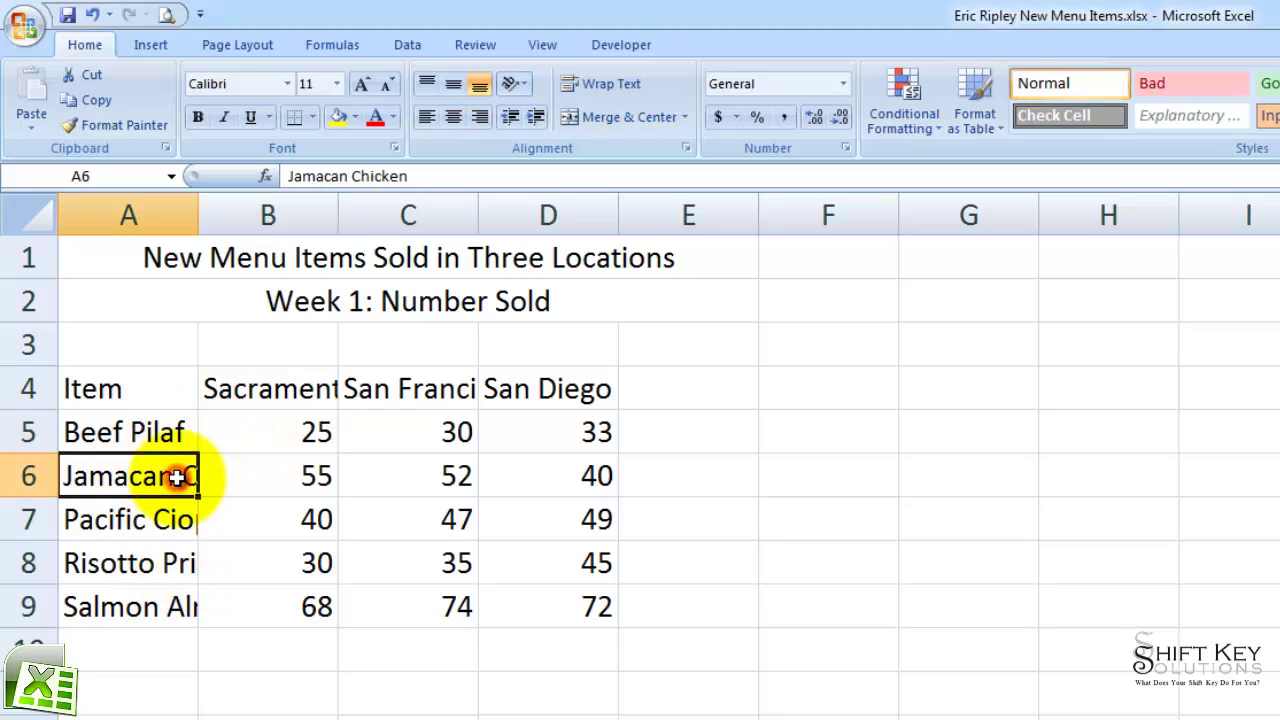
click(160, 533)
click(140, 563)
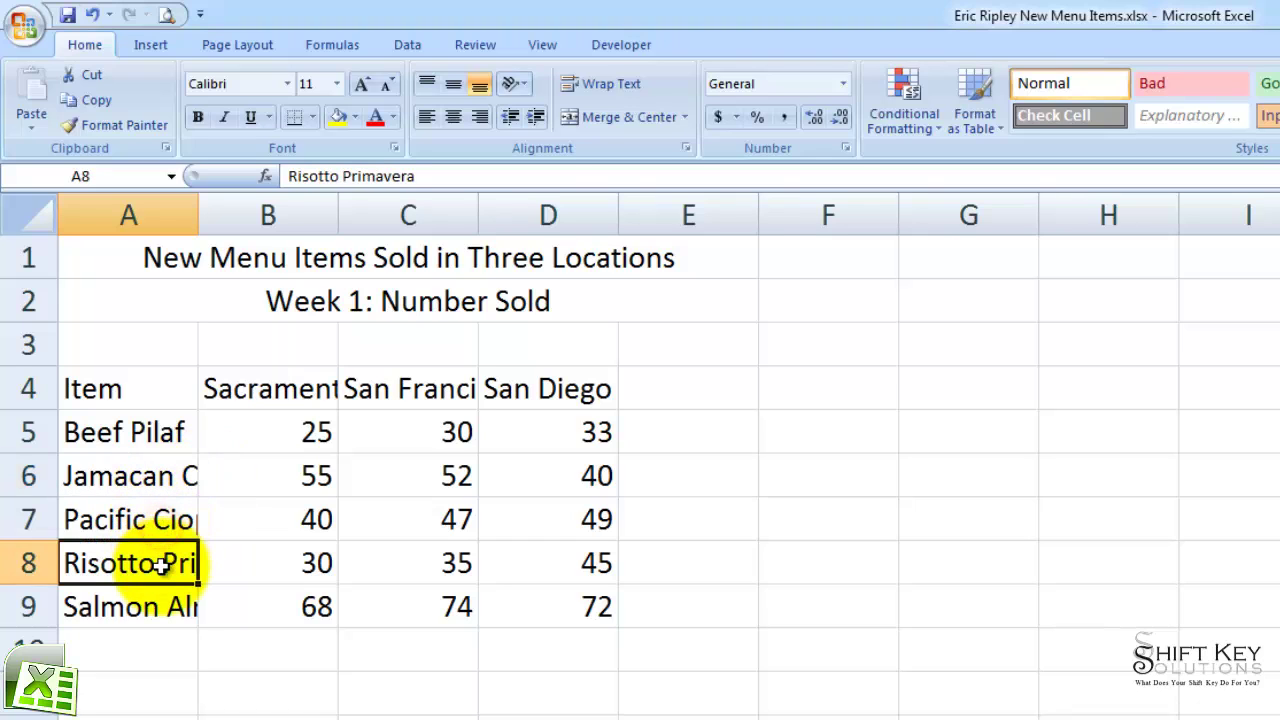
click(145, 607)
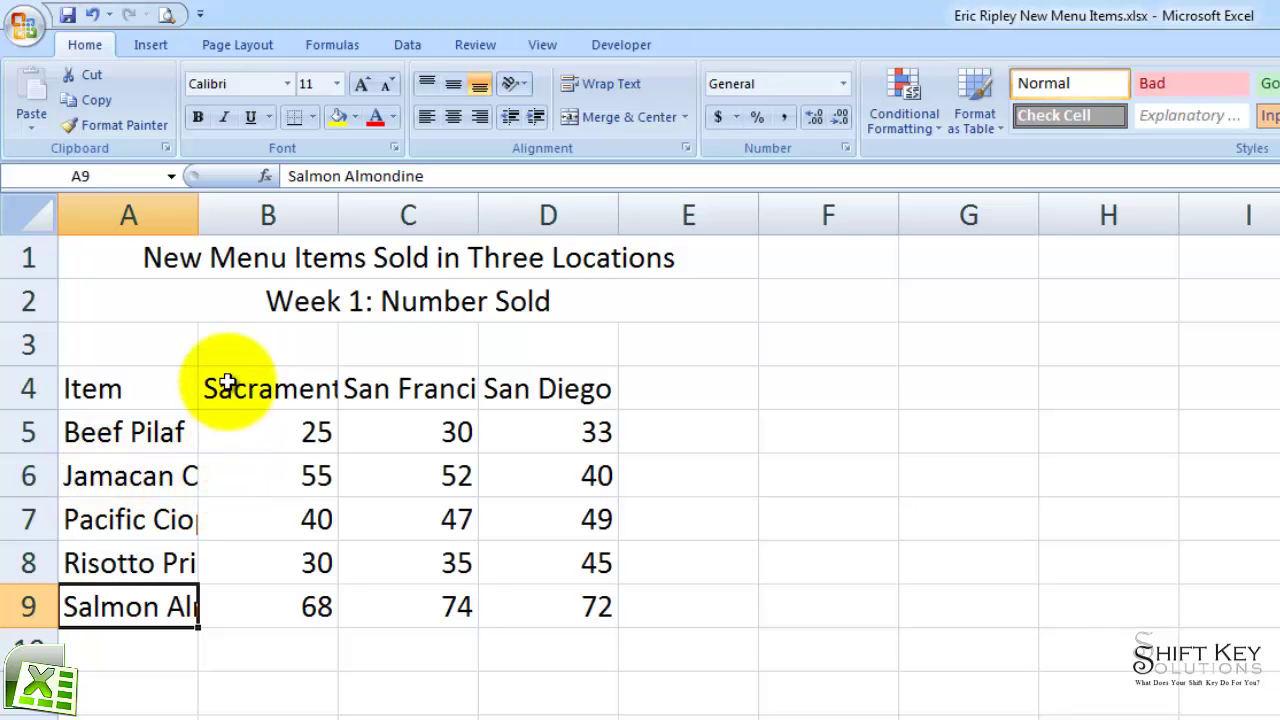
click(165, 474)
click(138, 515)
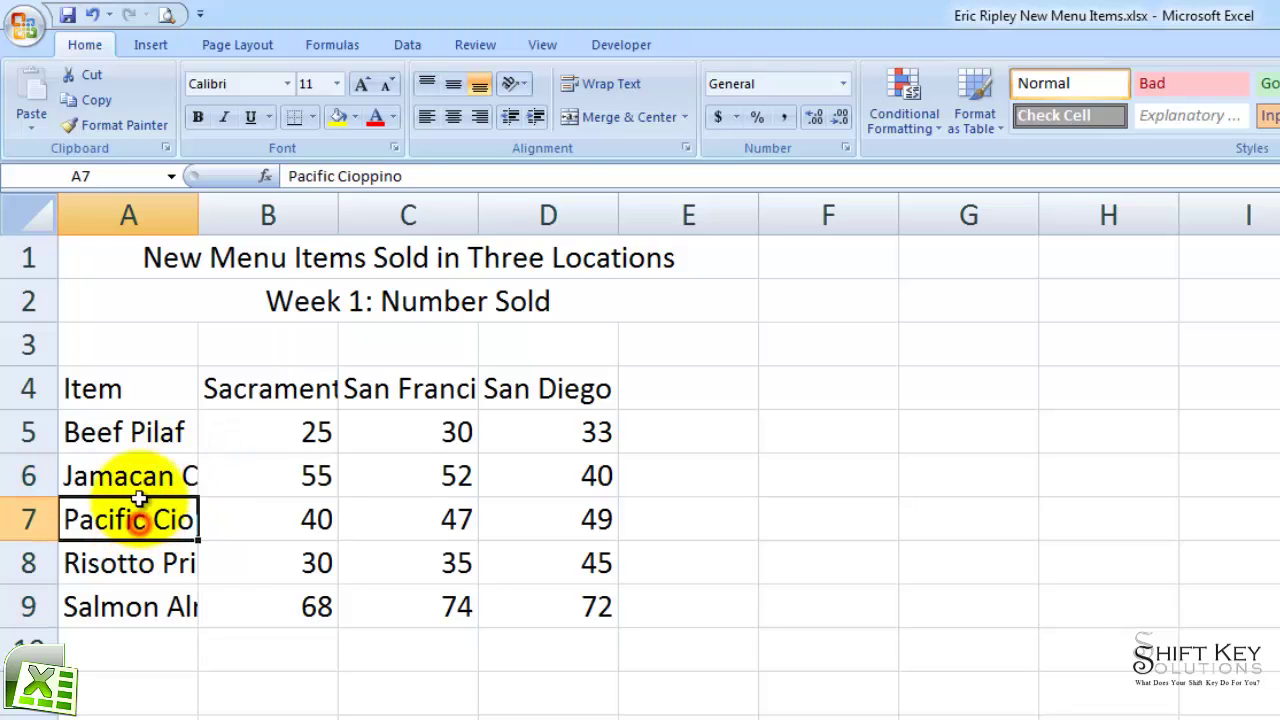
click(138, 428)
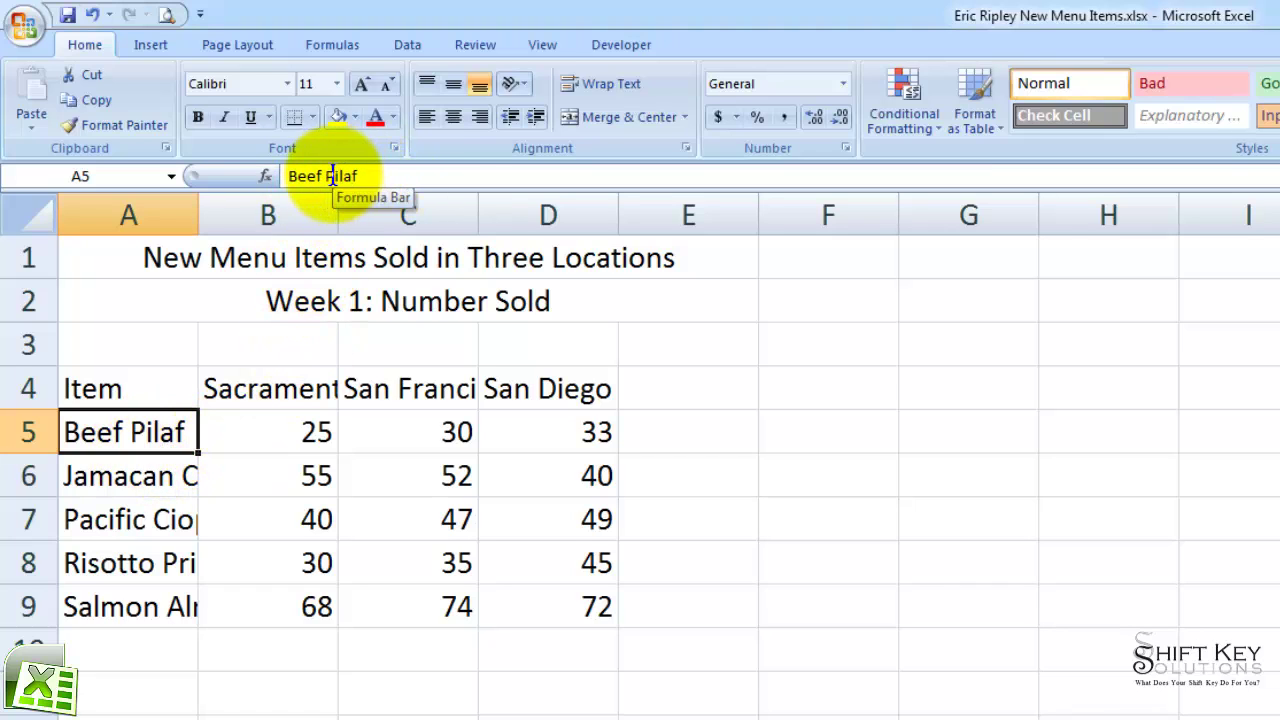
click(150, 480)
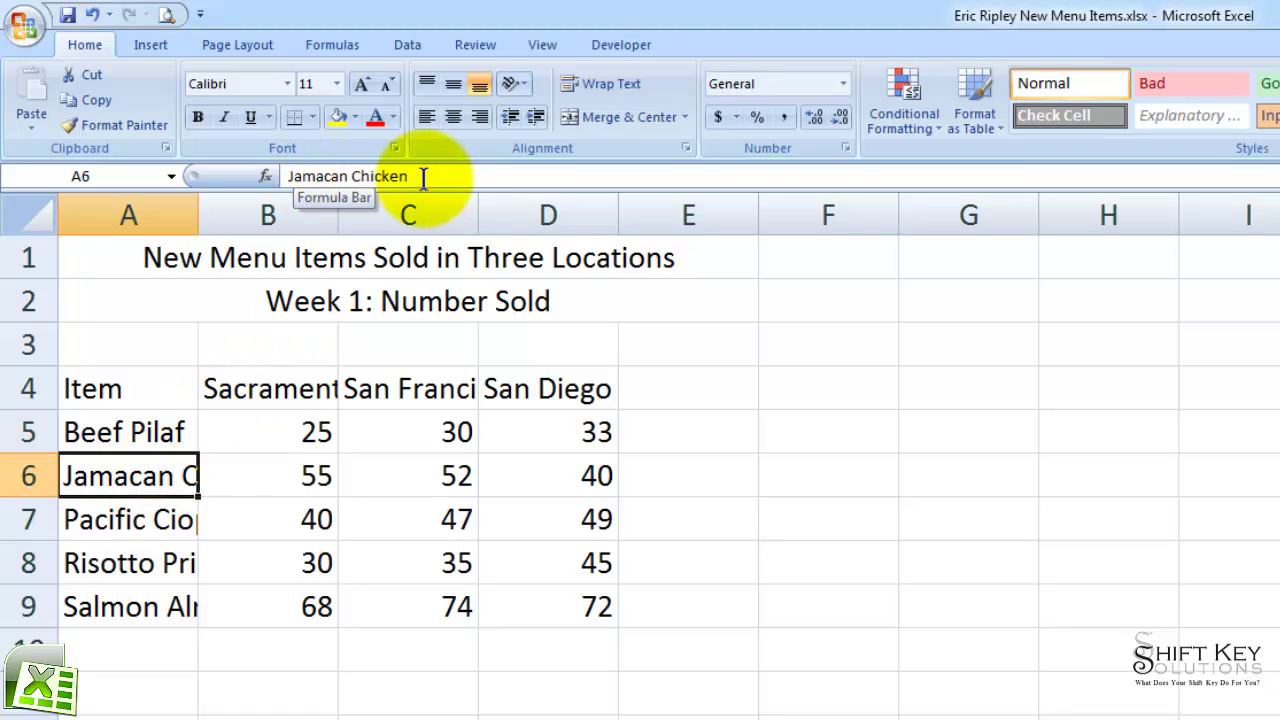
Step: Check the cut-off Sacramento and San Francisco headers and the item names in A6–A8
click(283, 389)
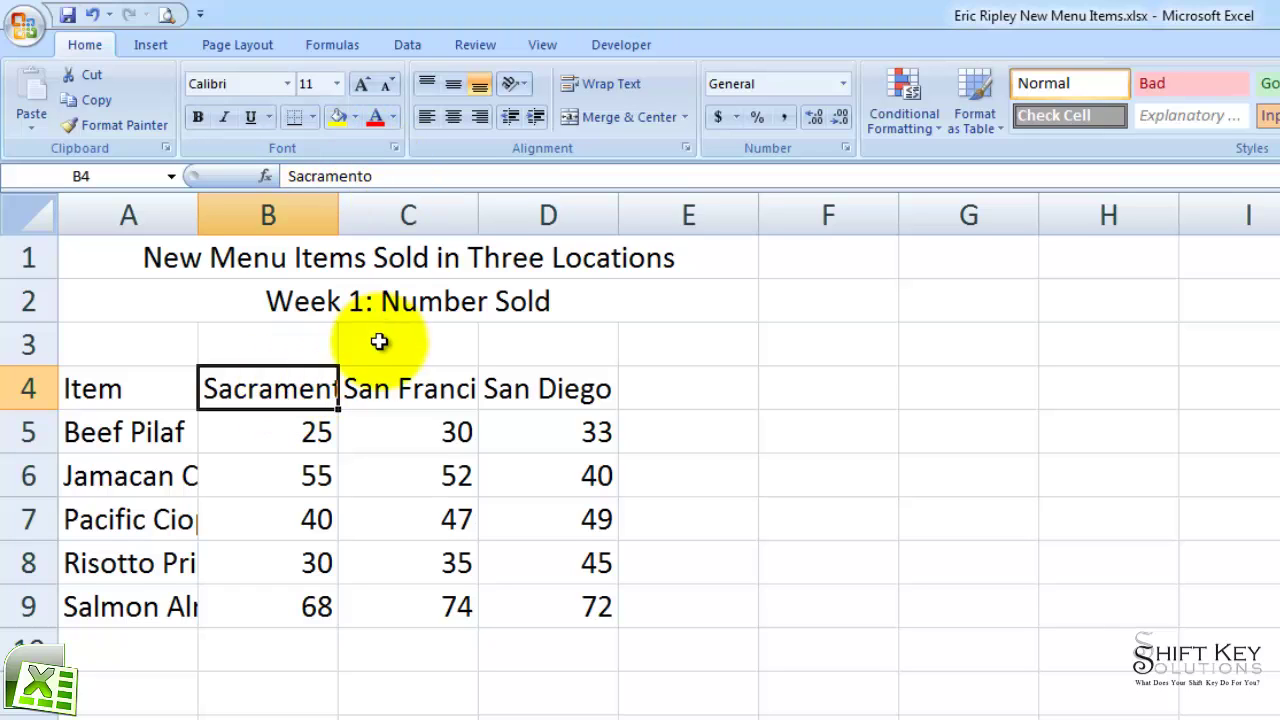
click(402, 392)
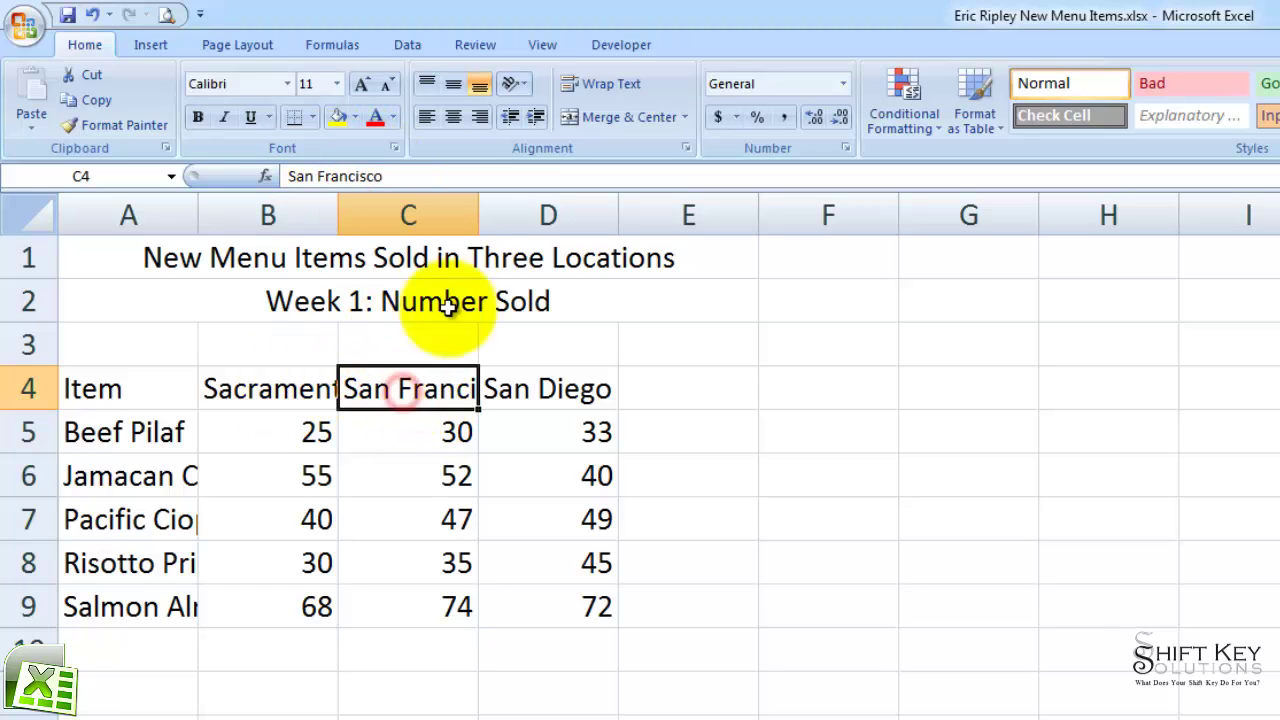
click(266, 386)
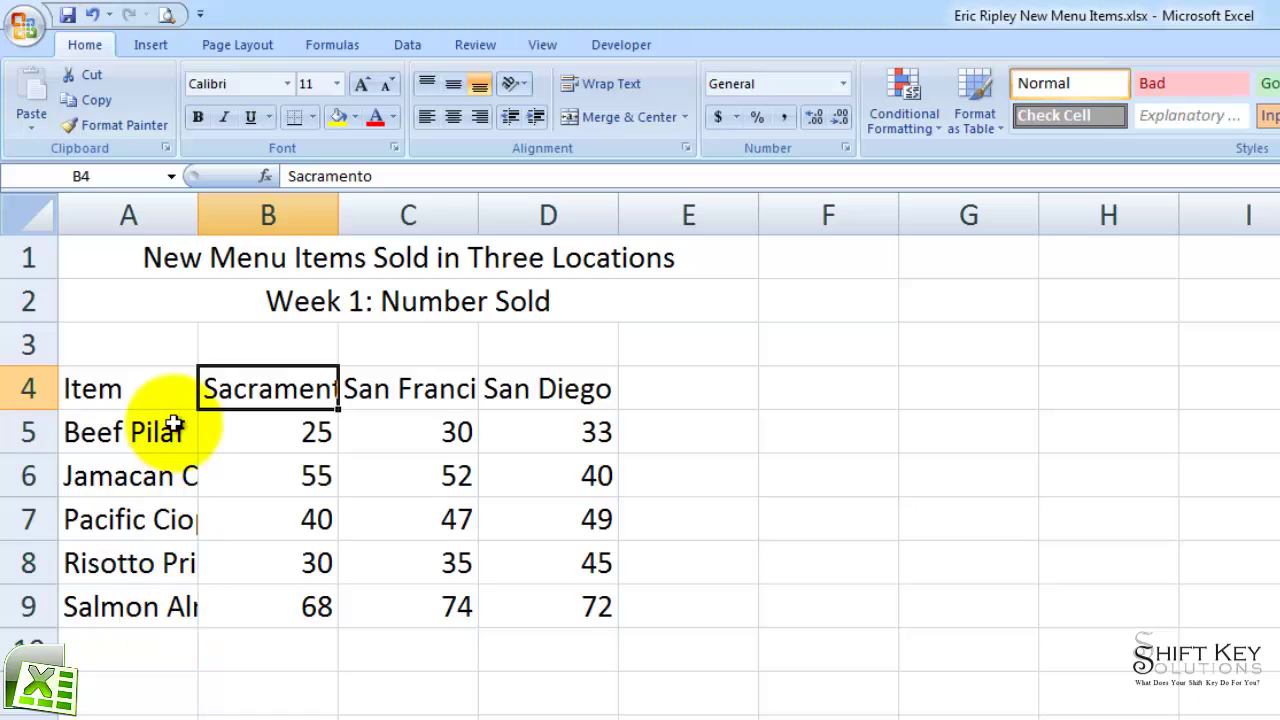
click(164, 521)
click(152, 563)
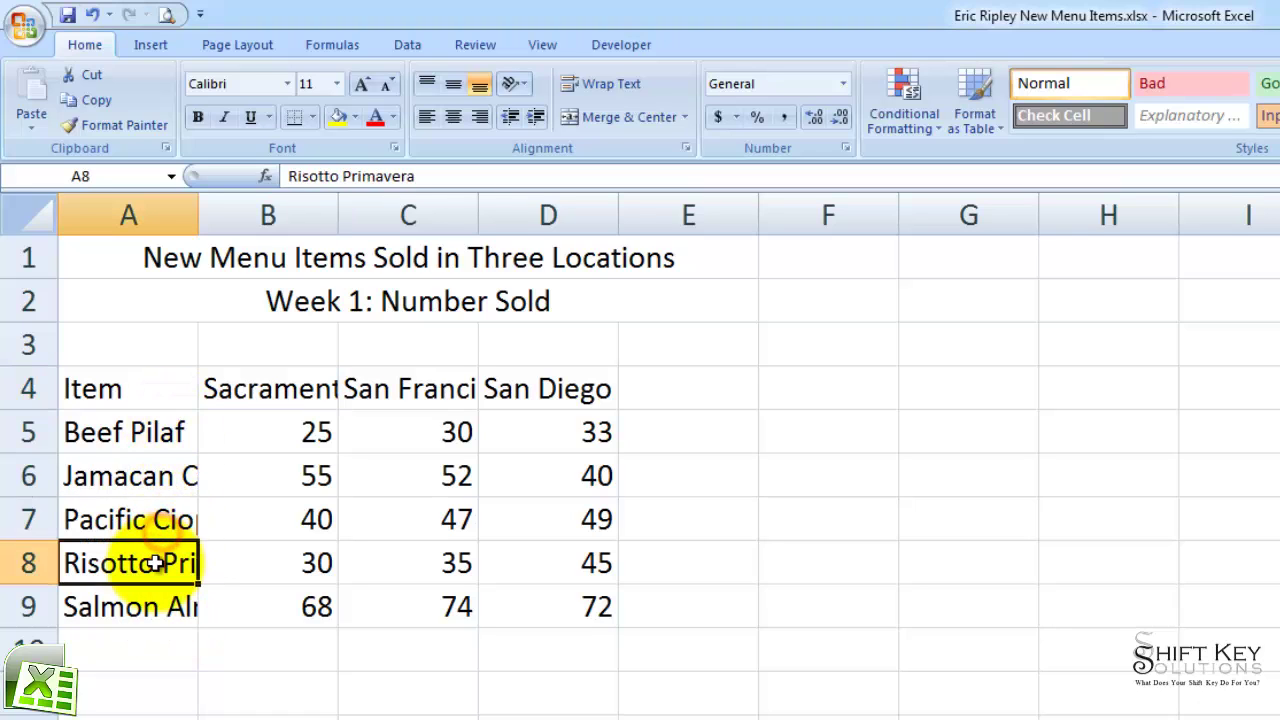
click(151, 477)
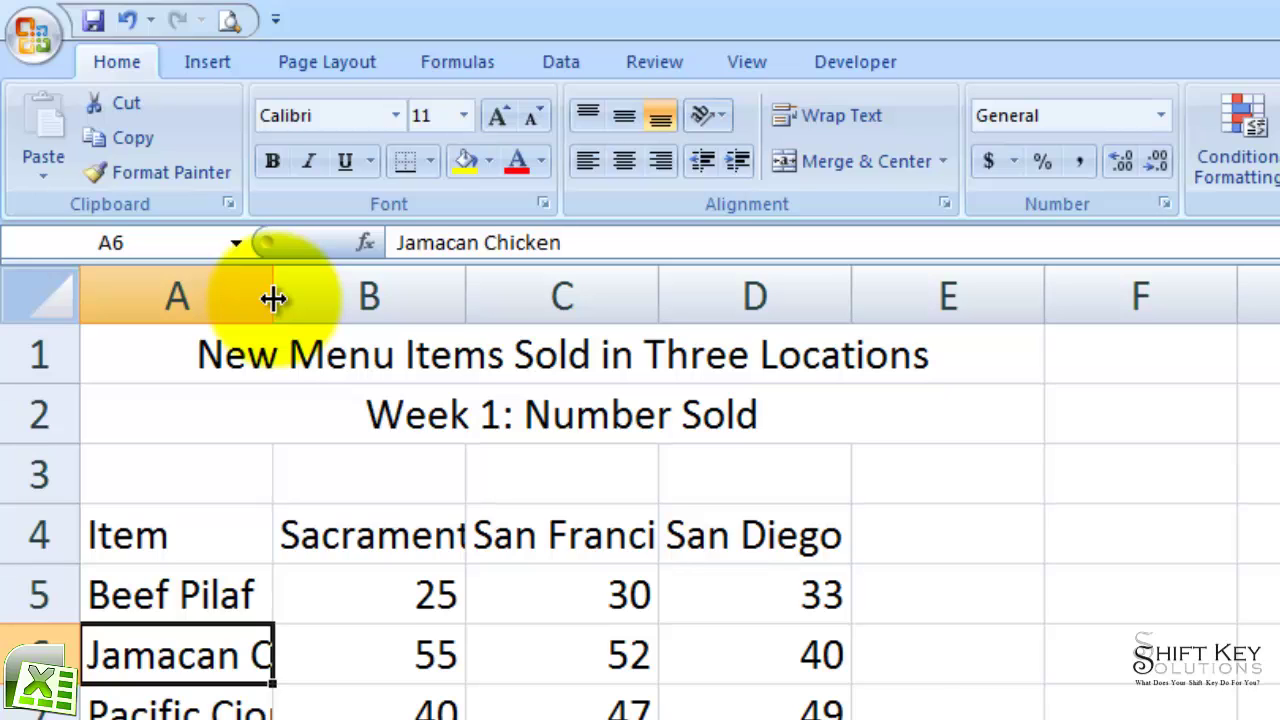
Step: Widen column A to fit names like Salmon Almondine and select header row A4:E4
drag(273, 298, 453, 311)
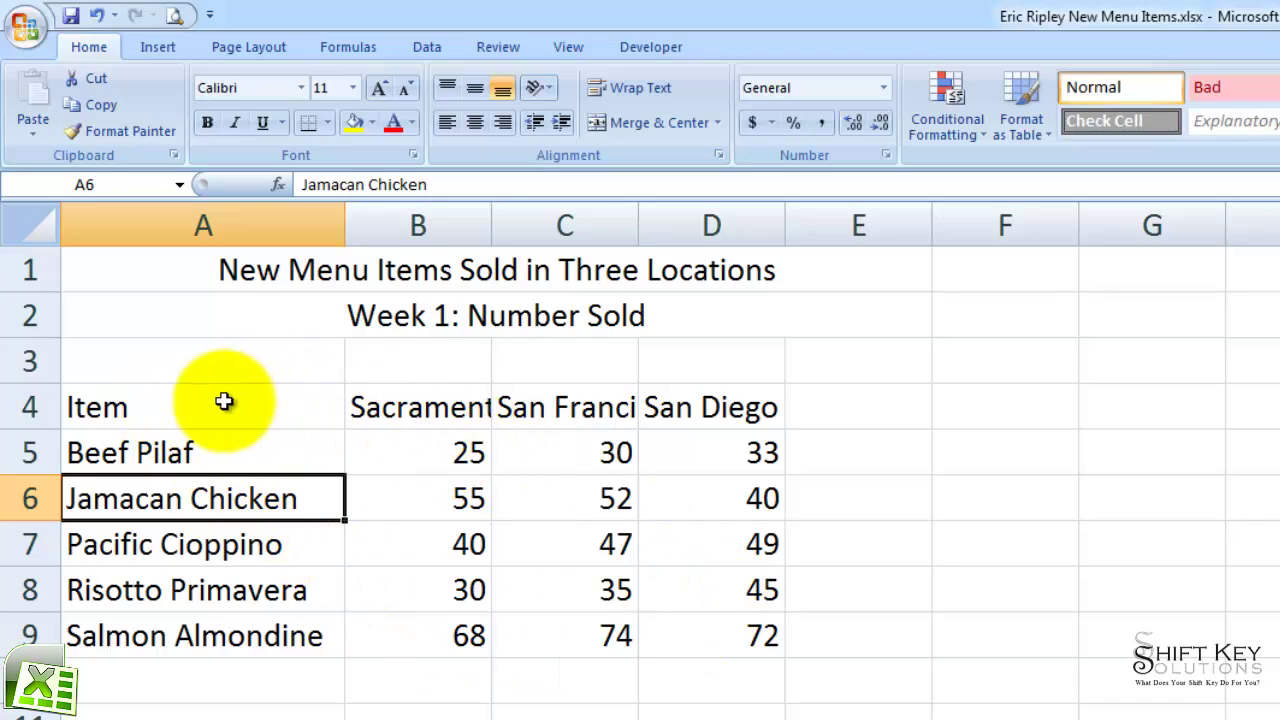
drag(218, 404, 838, 408)
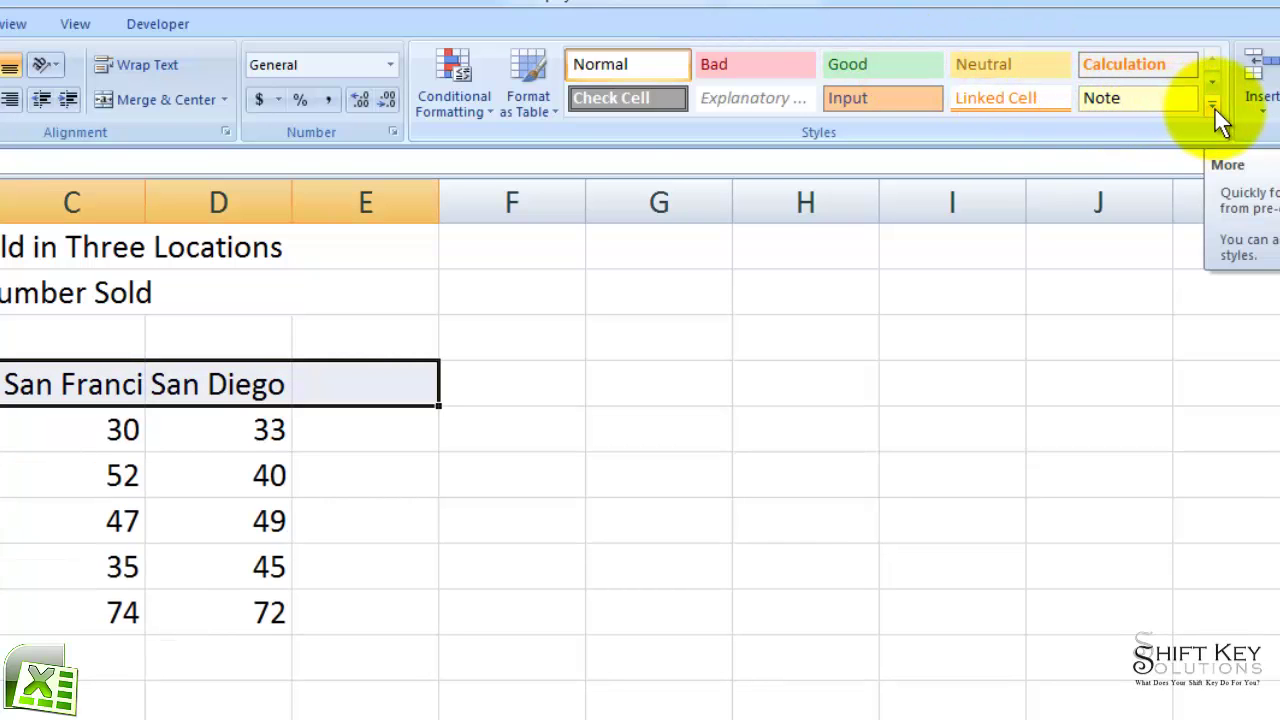
Step: Apply Heading 4 from the Cell Styles gallery to header row A4:E4
click(1214, 107)
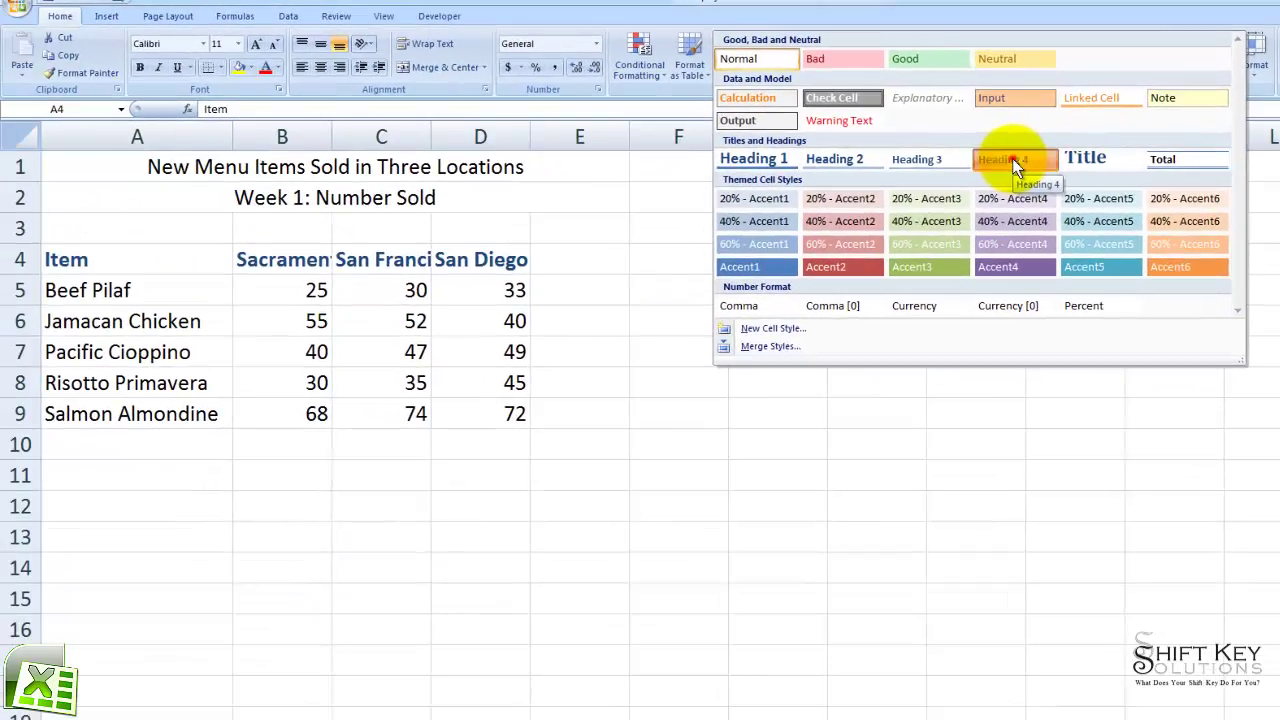
click(912, 219)
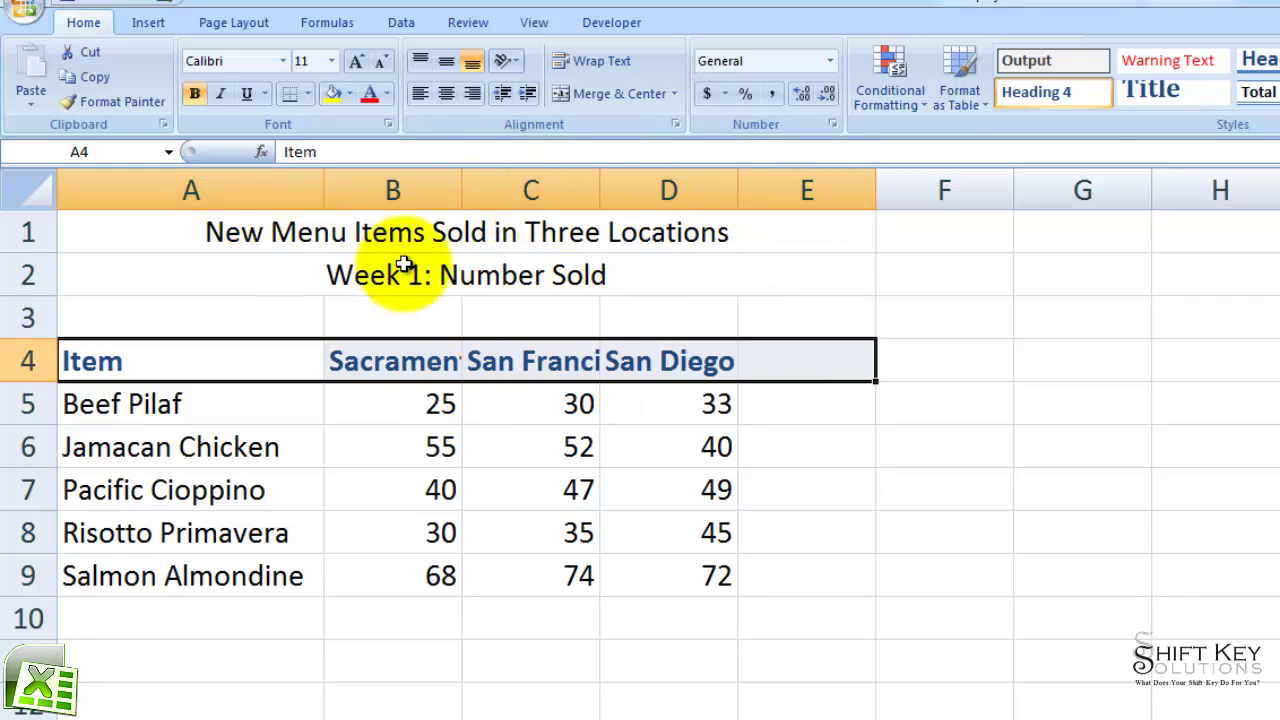
Step: Select columns B through E and widen them together so the city headers fit
click(403, 360)
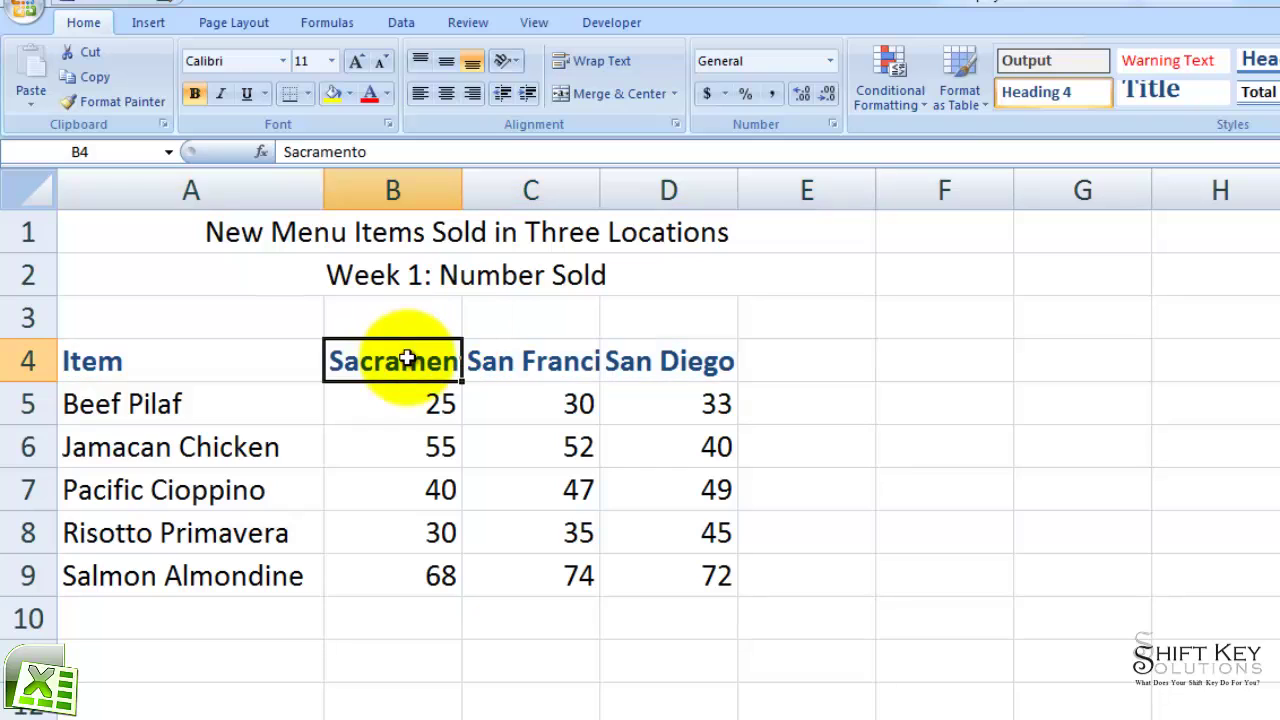
click(398, 190)
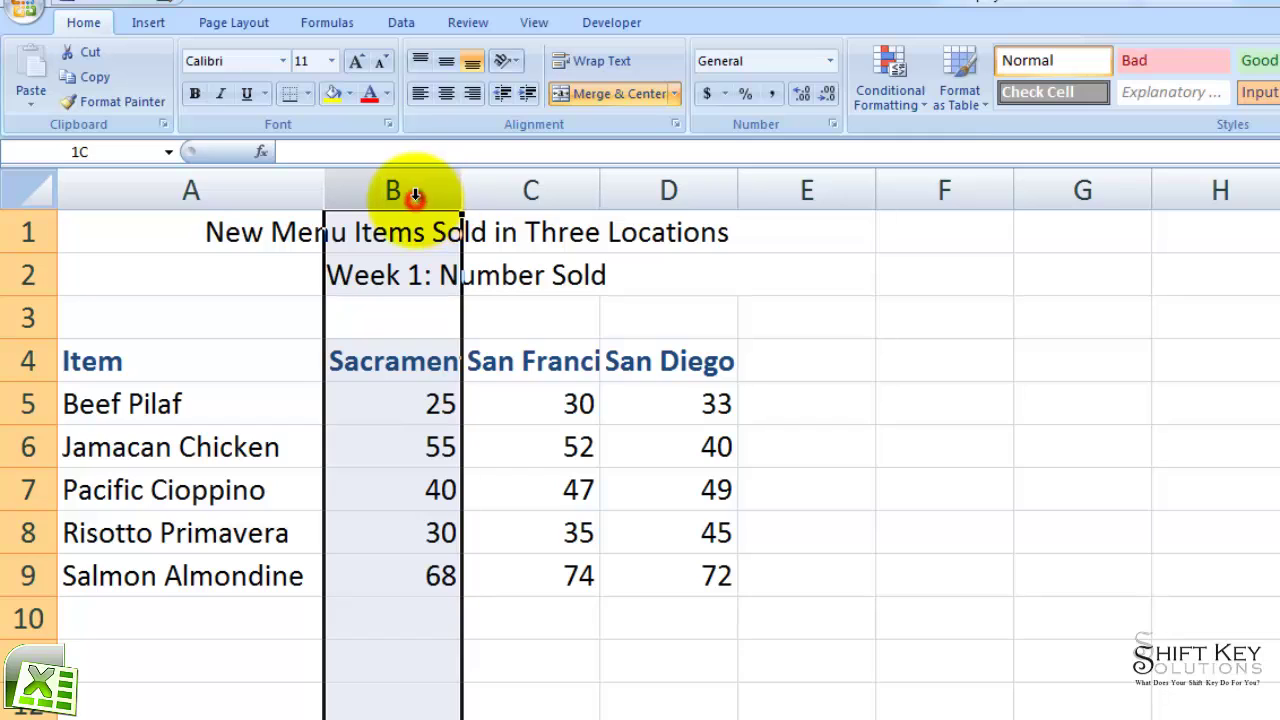
drag(414, 193, 820, 194)
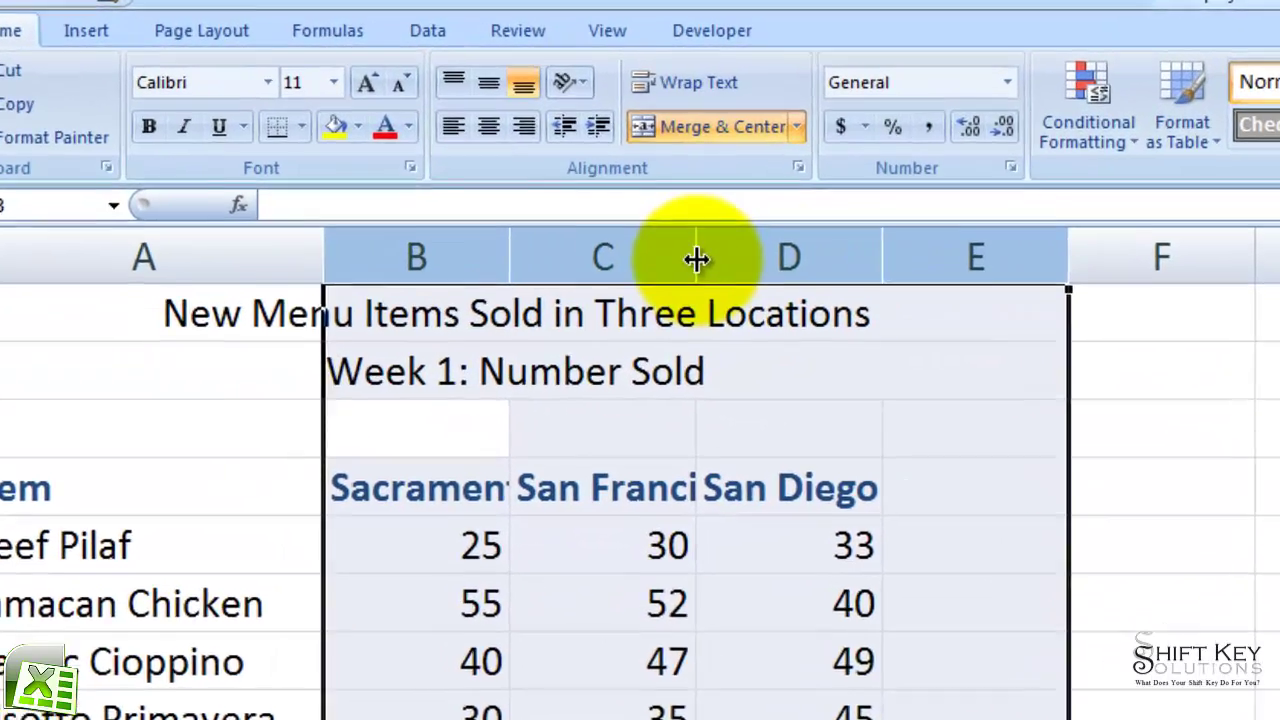
drag(741, 240, 779, 242)
drag(584, 334, 657, 343)
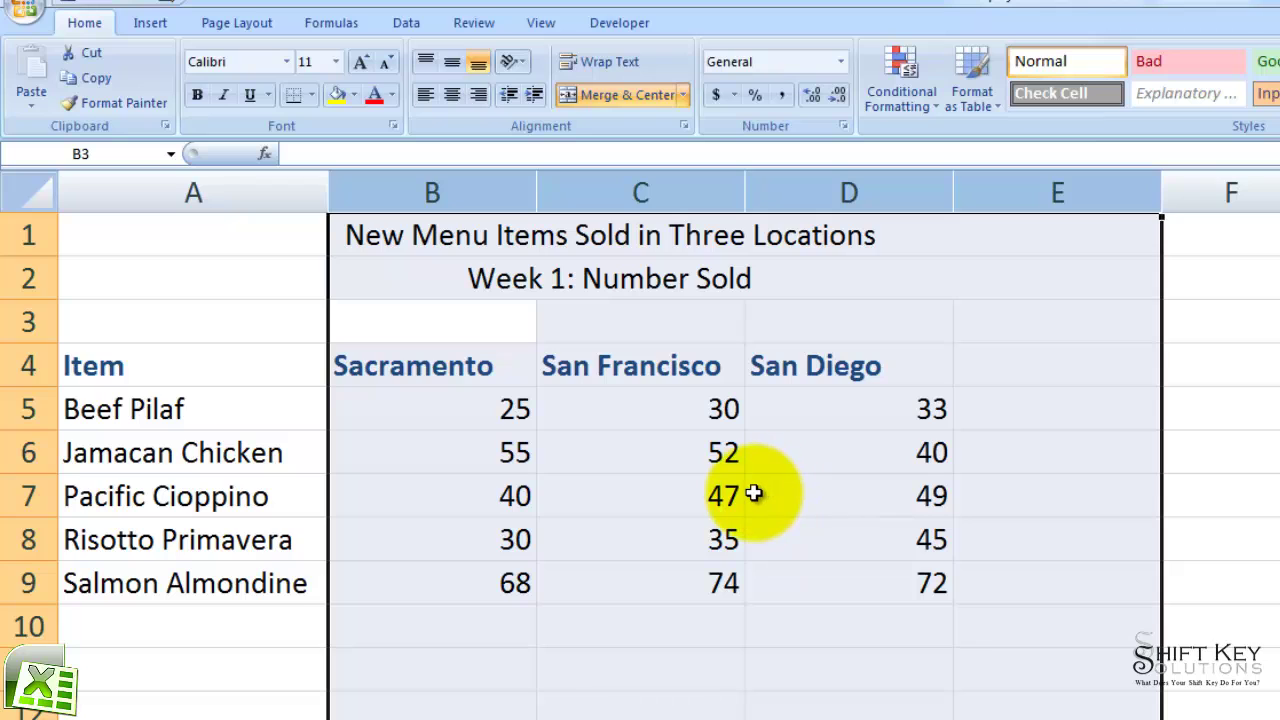
drag(166, 362, 1063, 363)
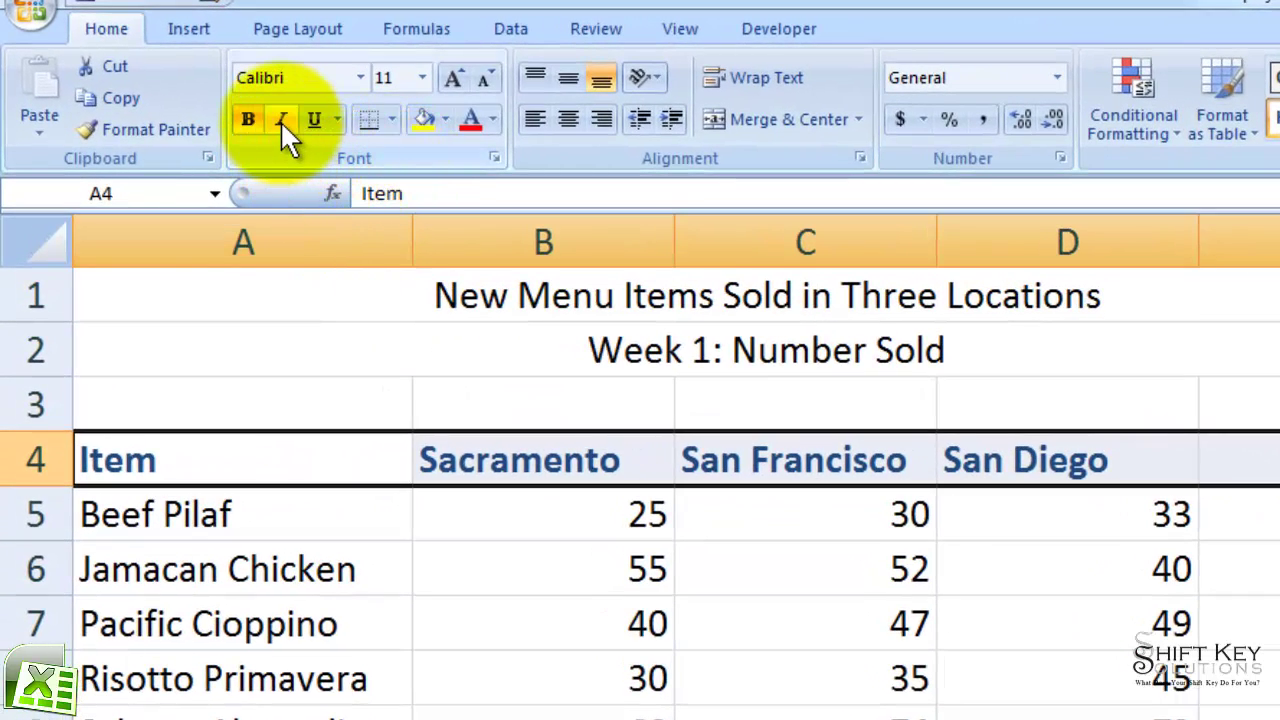
Step: Italicize the Item, Sacramento, San Francisco and San Diego headers in A4:E4
click(281, 119)
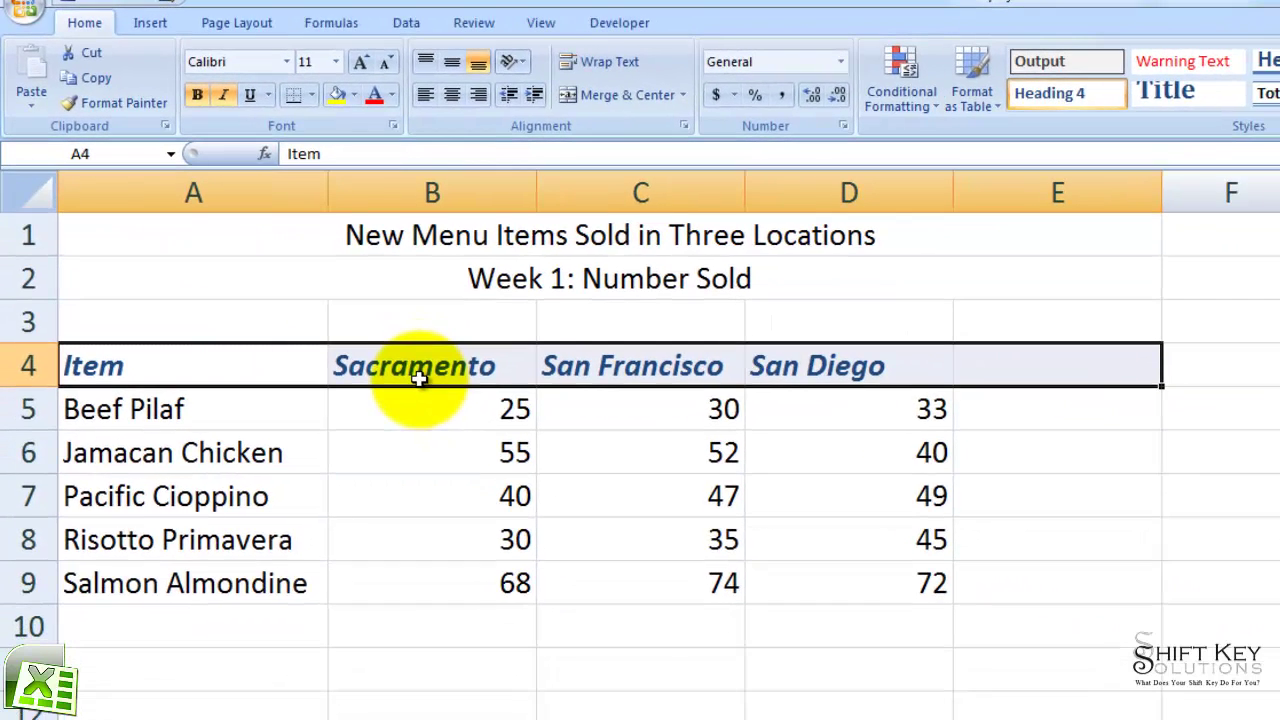
click(260, 239)
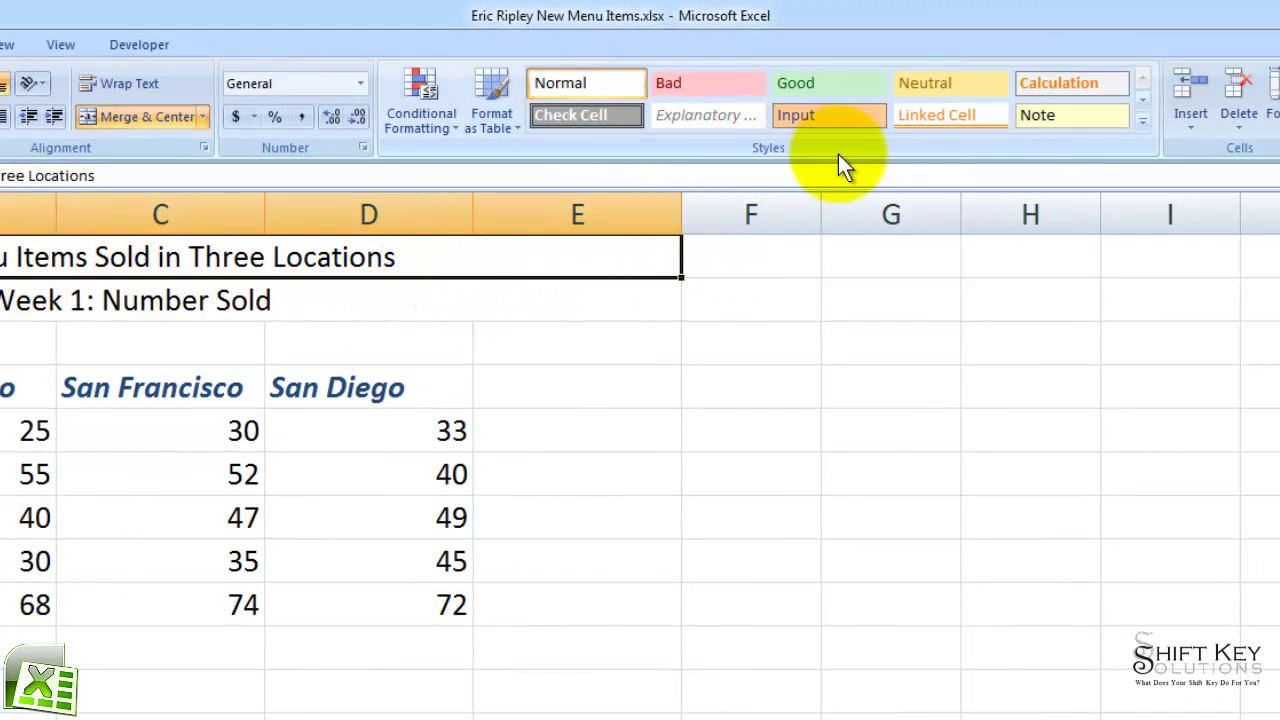
Step: Give the A1 title Heading 1 and the A2 'Week 1: Number Sold' subtitle Heading 2
click(1143, 122)
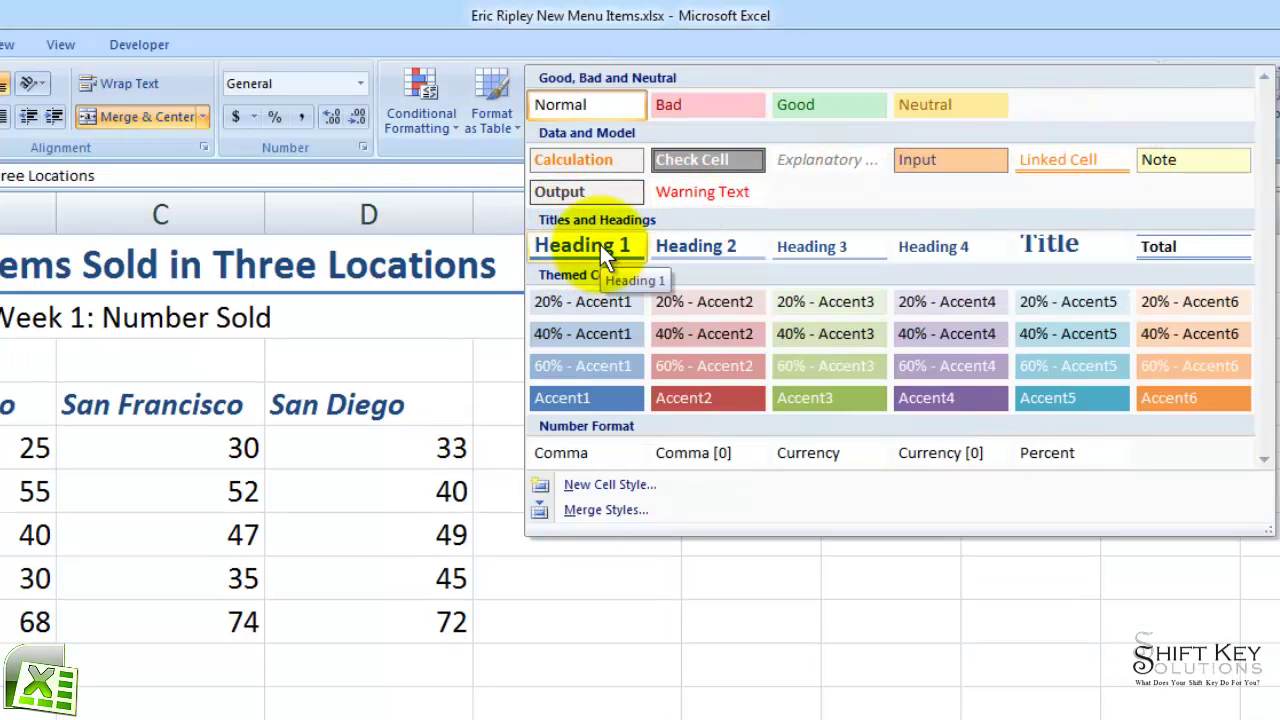
click(600, 245)
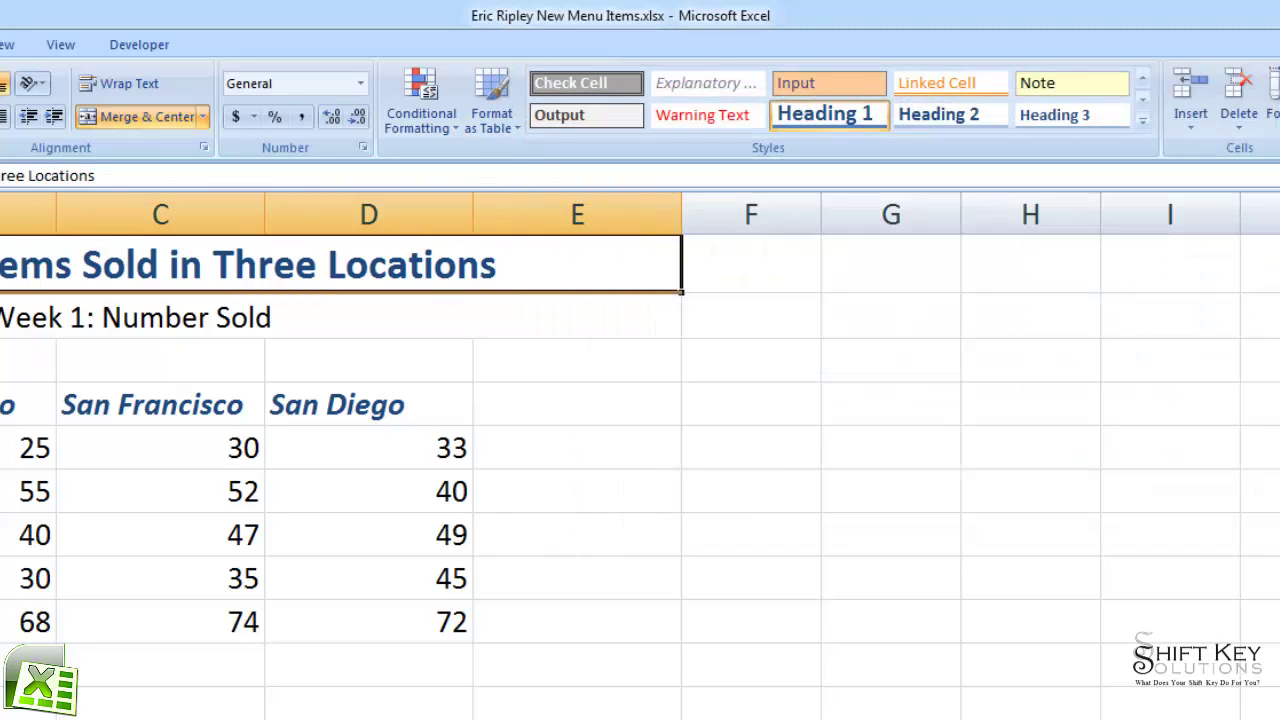
click(340, 316)
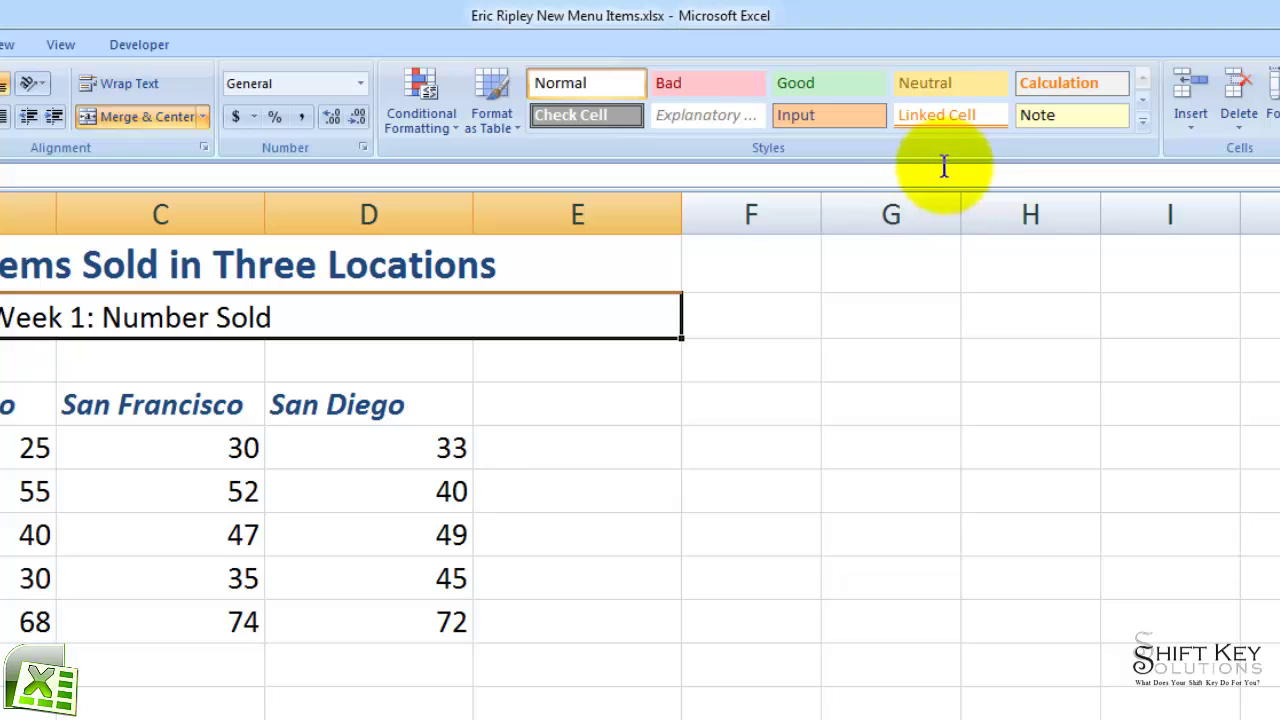
click(1143, 121)
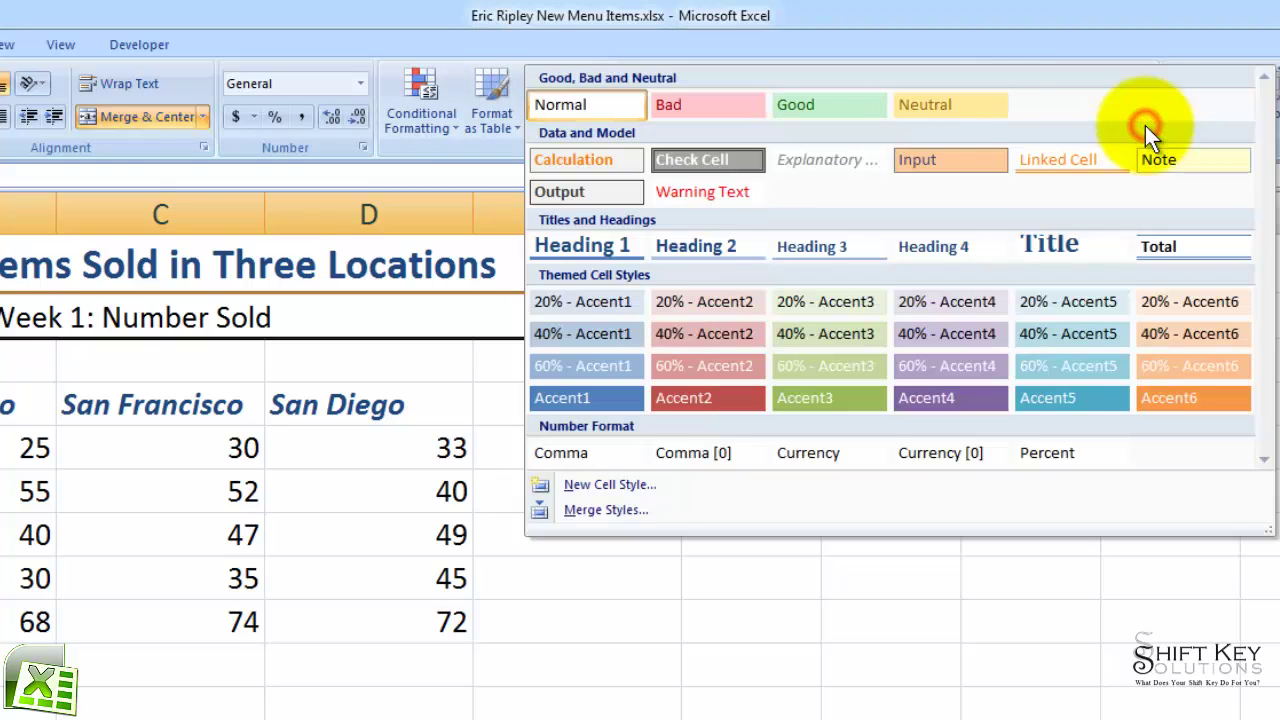
click(700, 245)
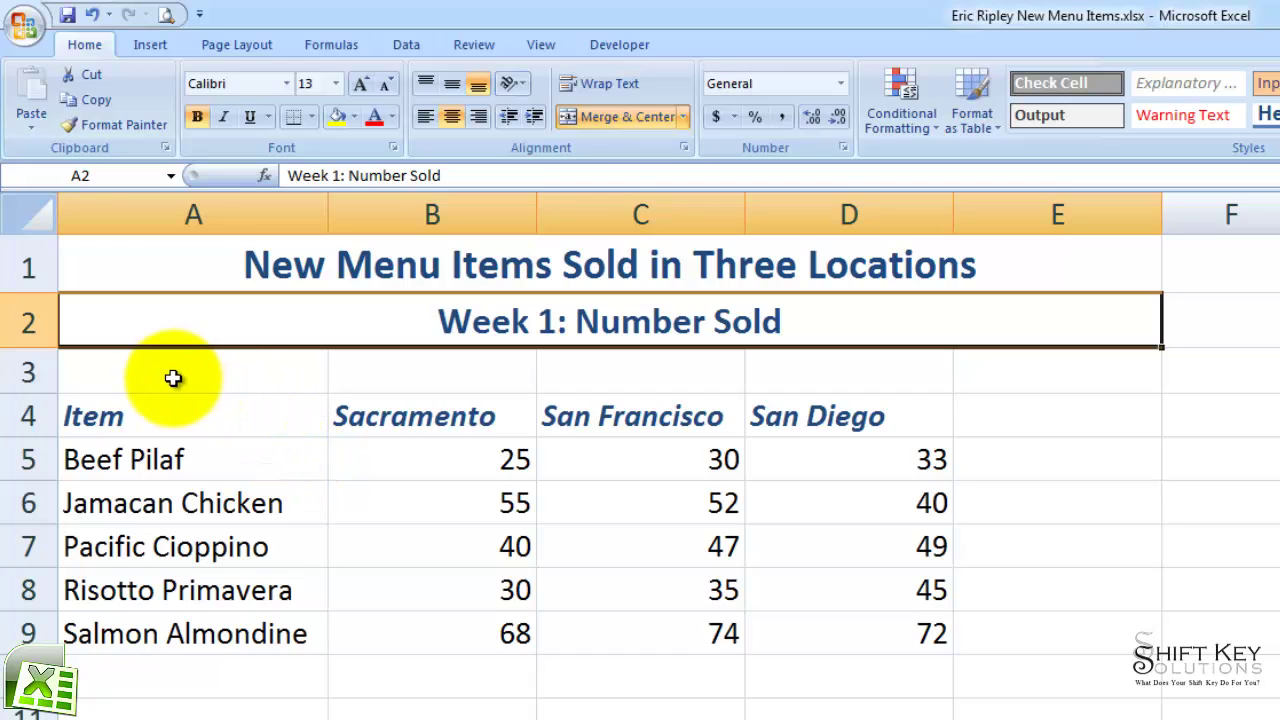
click(173, 378)
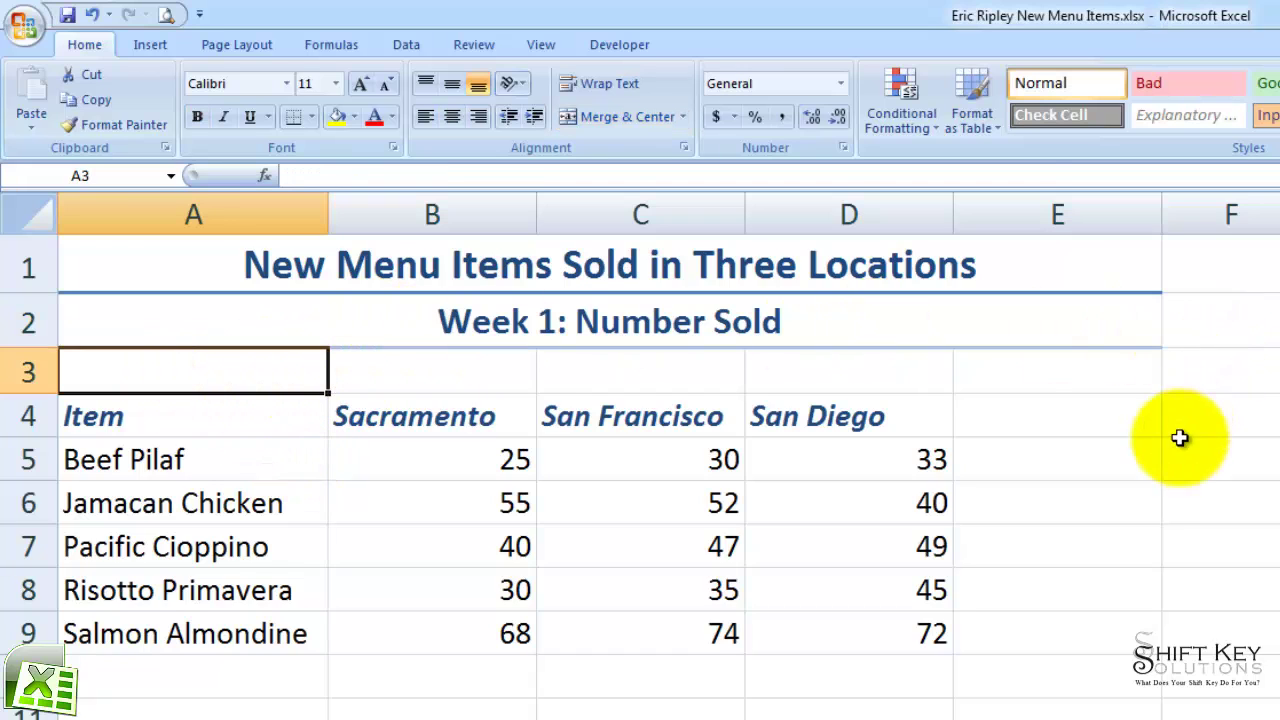